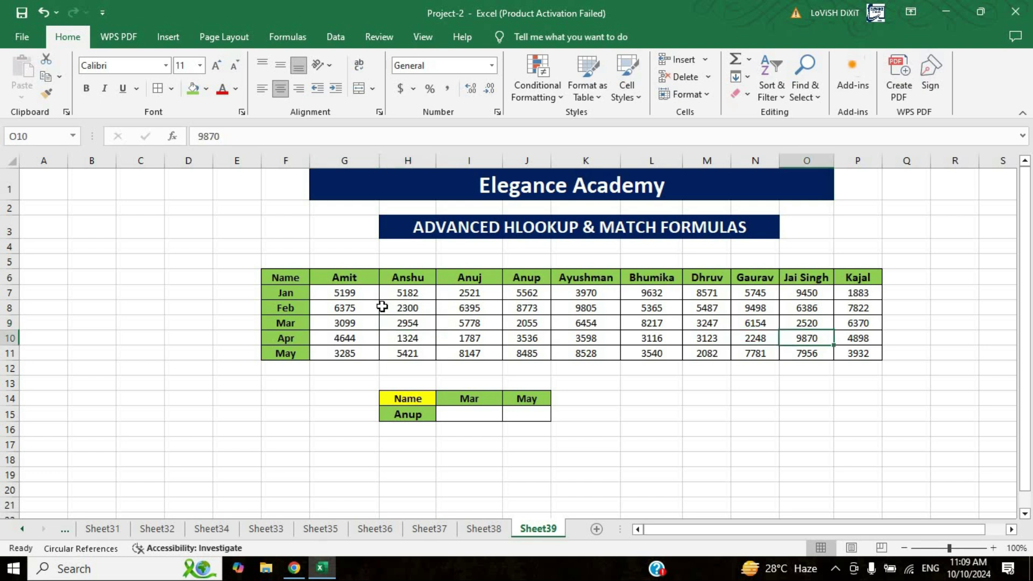
pyautogui.moveTo(344, 277); pyautogui.dragTo(703, 277)
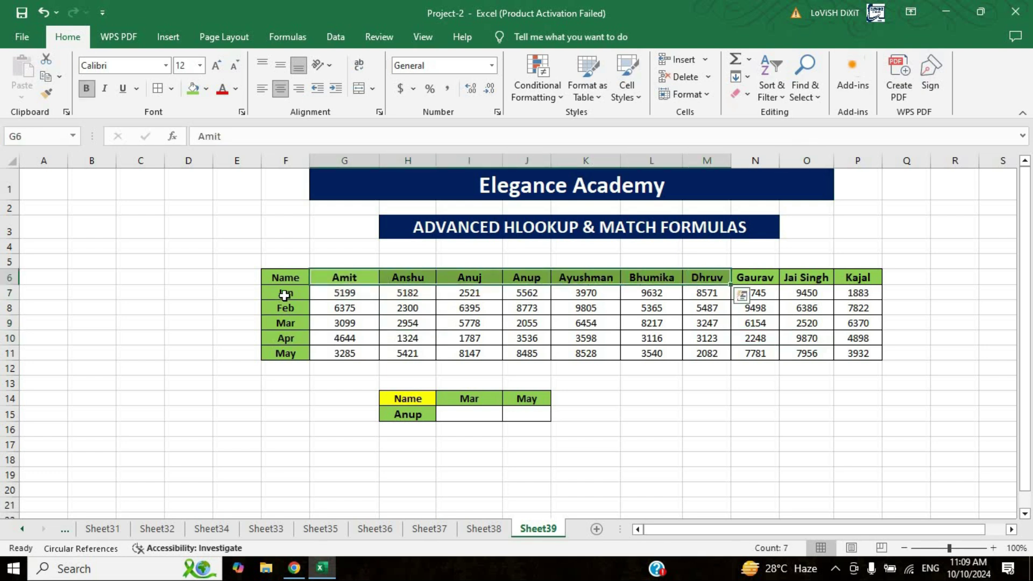
pyautogui.moveTo(285, 294); pyautogui.dragTo(296, 352)
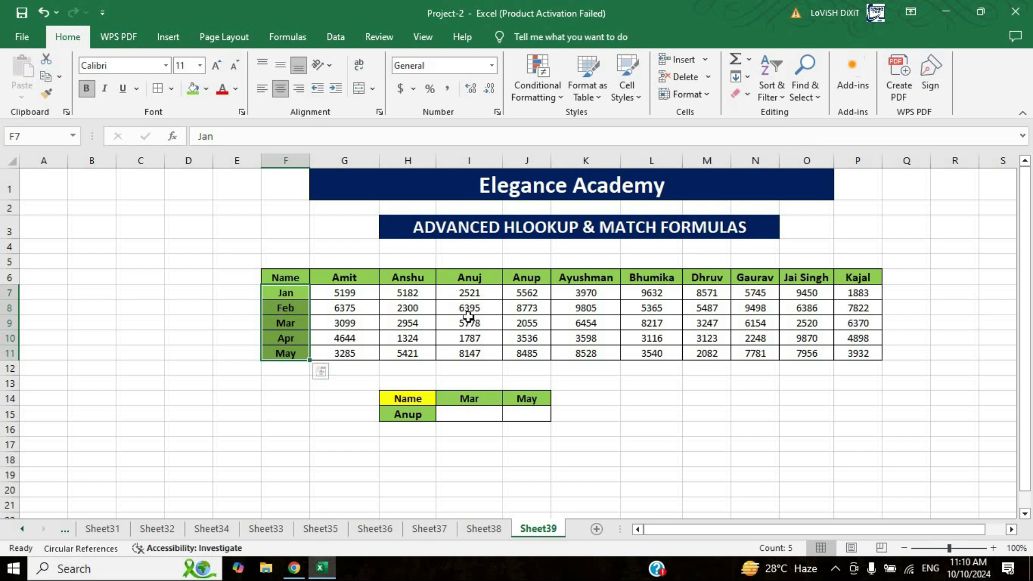
pyautogui.click(420, 414)
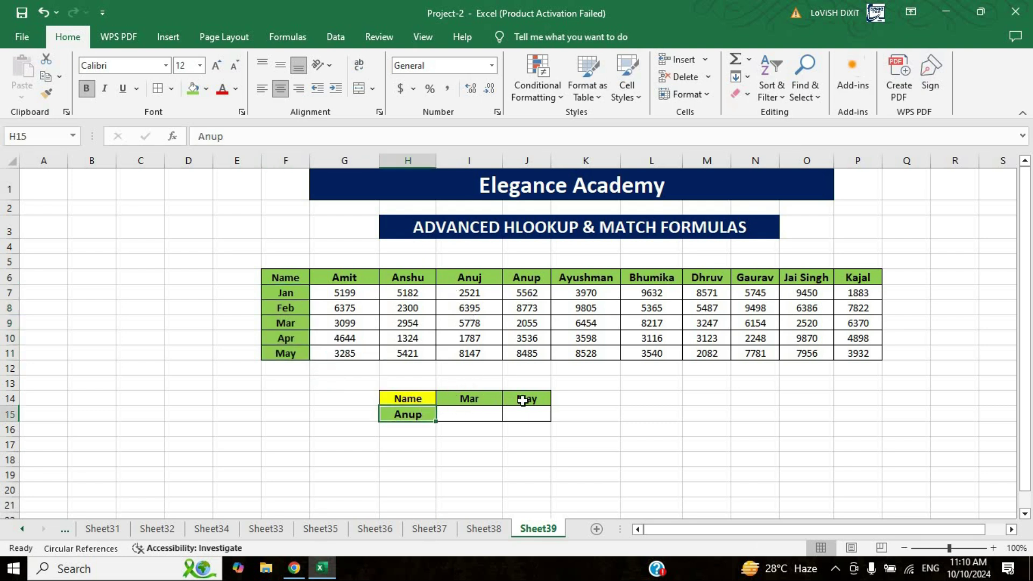
# Start an HLOOKUP formula in I15 with H15 as the lookup value and F6:P11 as the table array
pyautogui.click(478, 415)
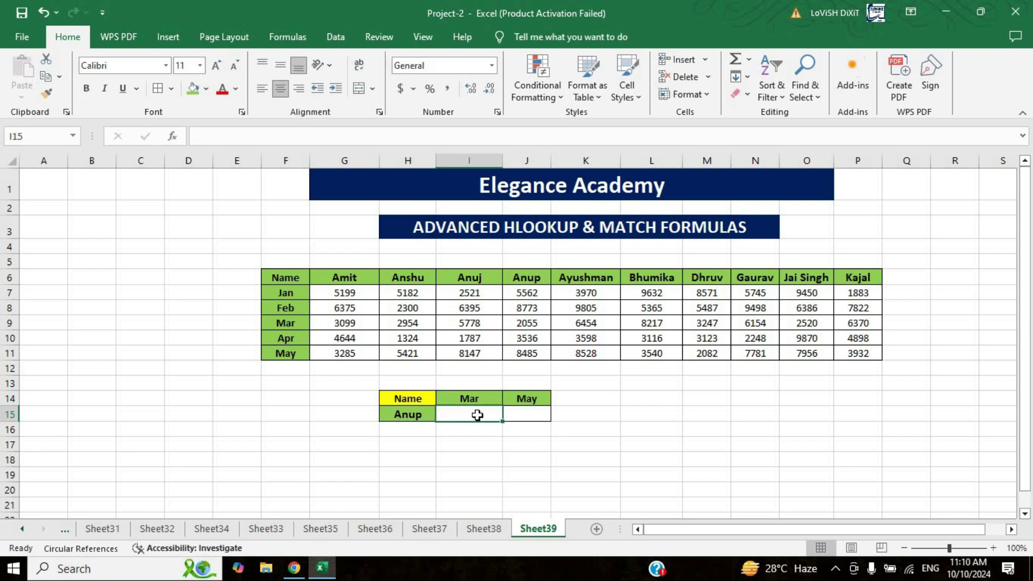
pyautogui.write('=')
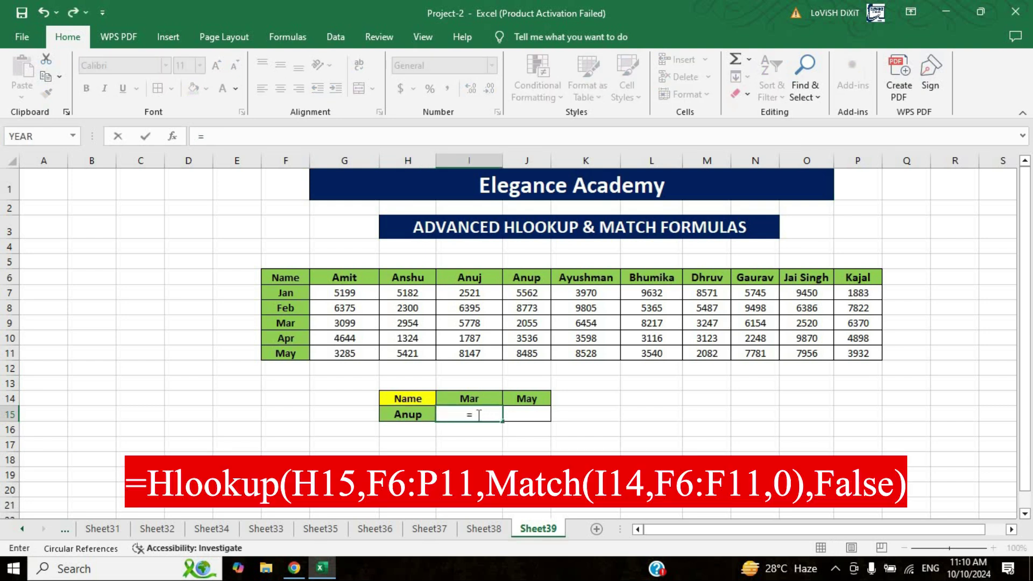
pyautogui.write('hloo')
pyautogui.press('Tab')
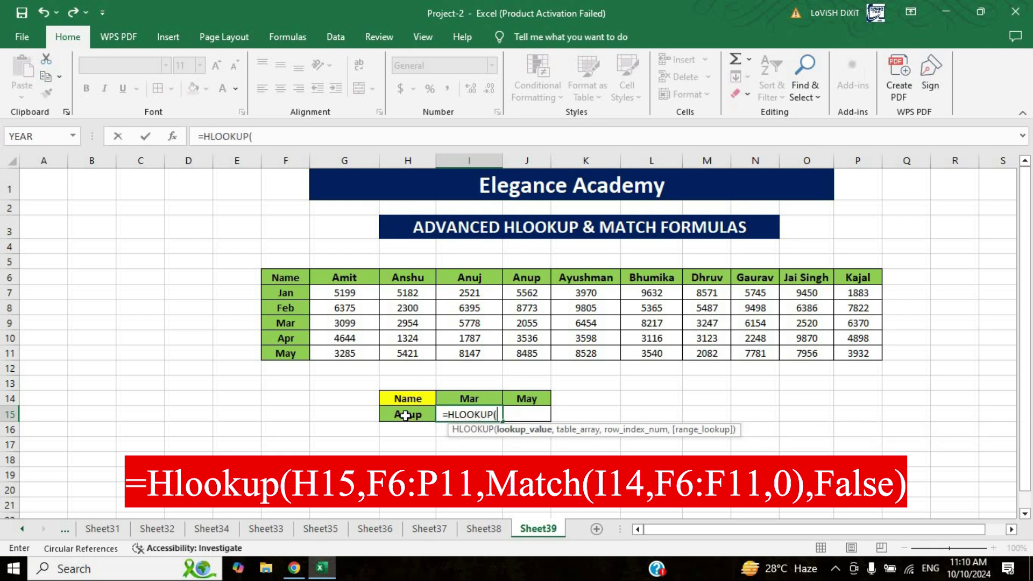
pyautogui.click(405, 415)
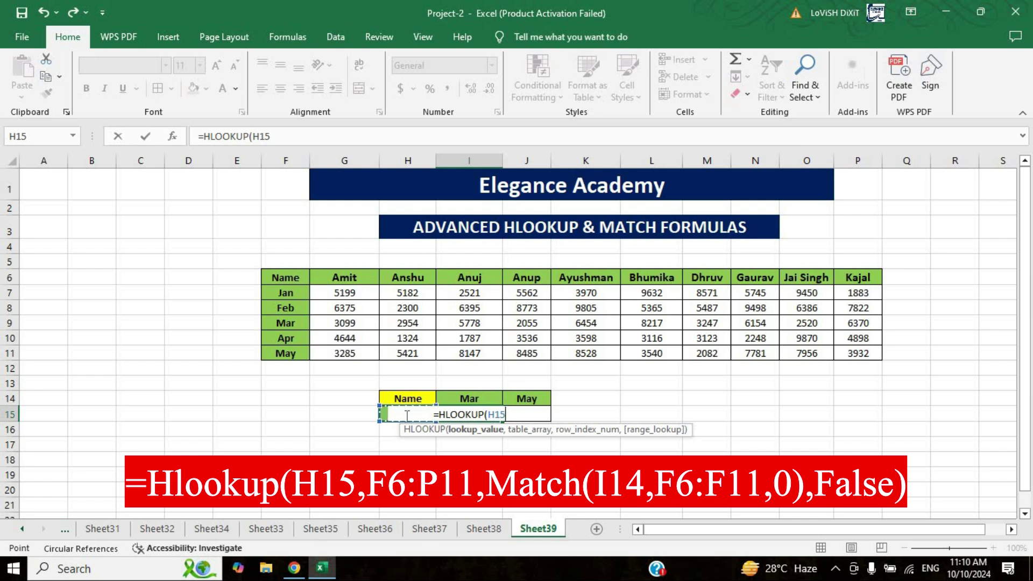
pyautogui.write(',')
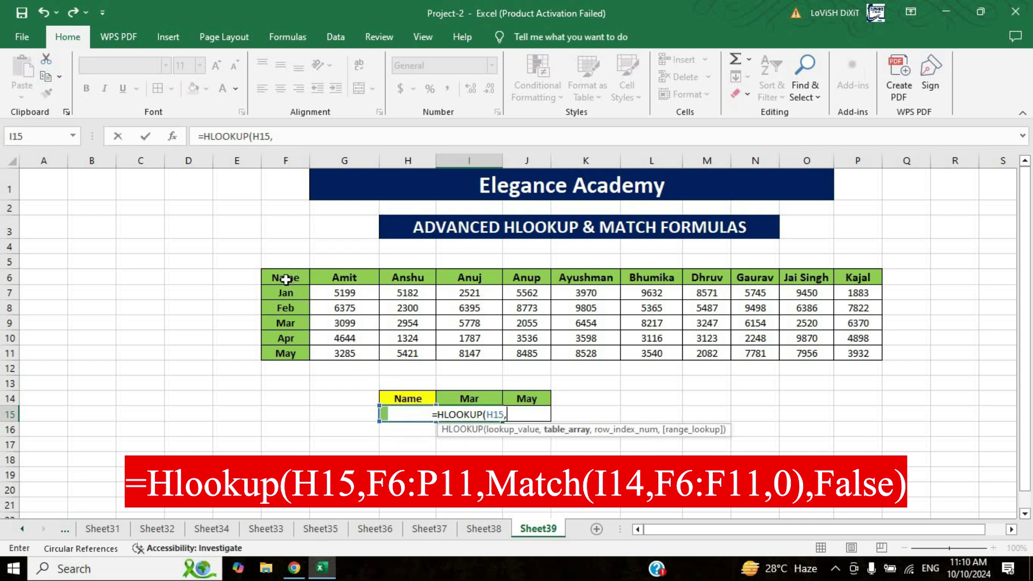
pyautogui.moveTo(285, 277); pyautogui.dragTo(845, 348)
pyautogui.write(',')
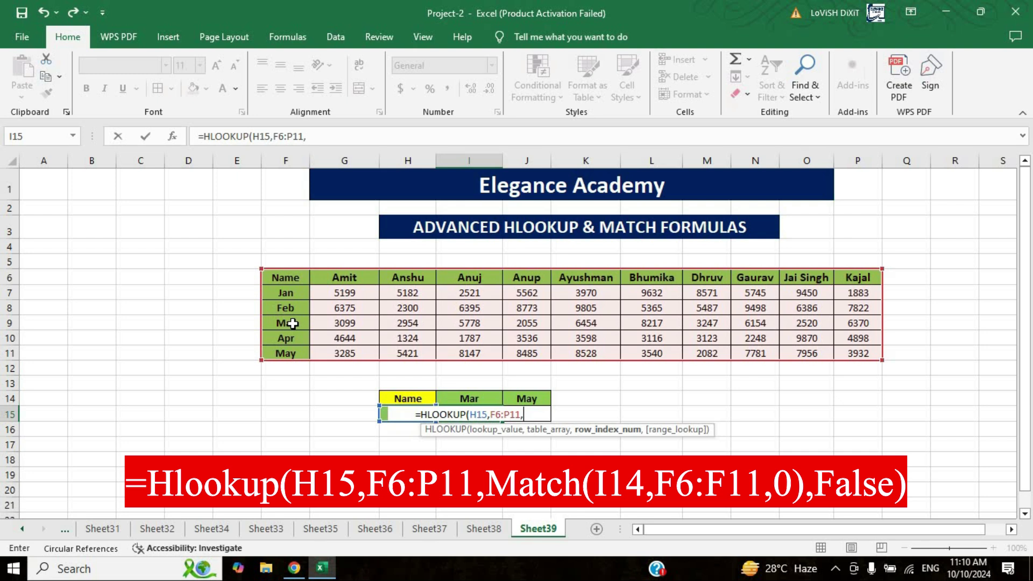
# Nest MATCH(I14,F6:F11,0) as the row index argument of the HLOOKUP formula
pyautogui.write('match')
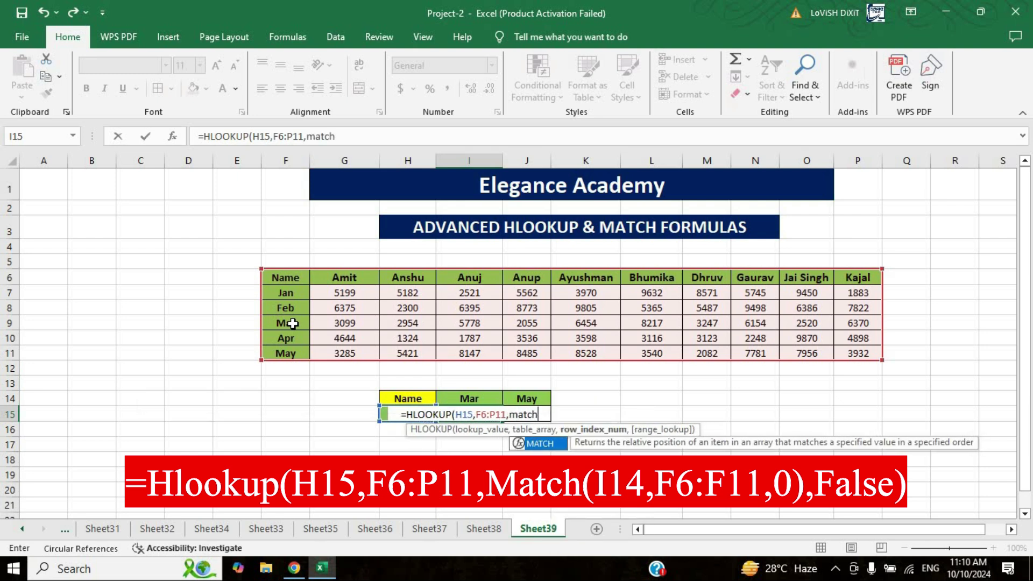
pyautogui.press('Tab')
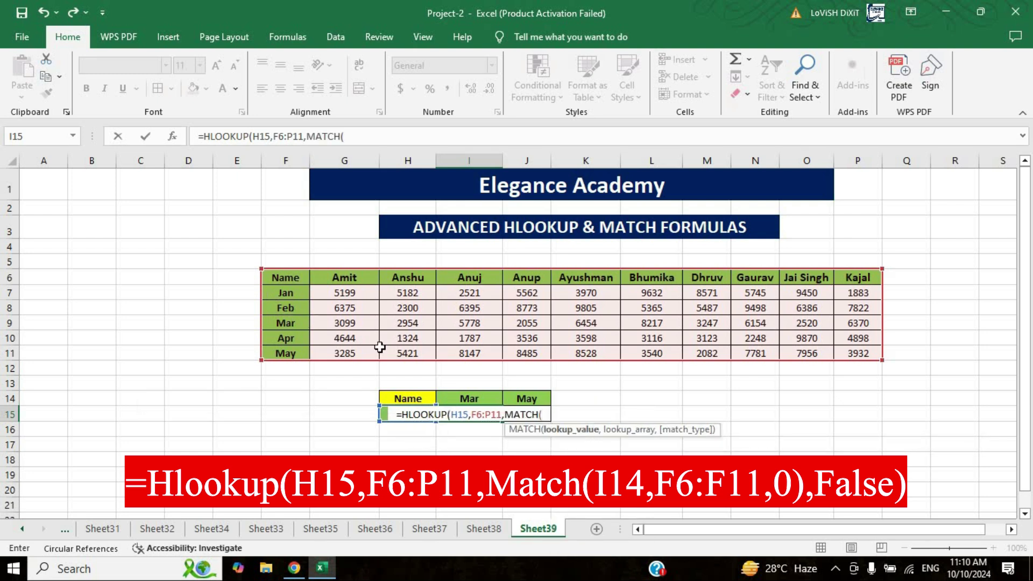
pyautogui.click(473, 398)
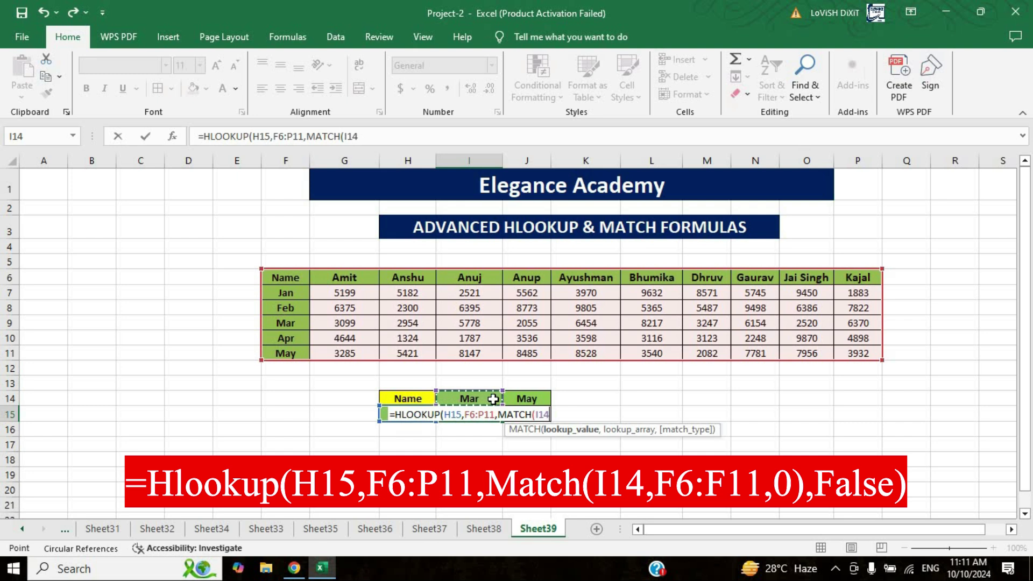
pyautogui.write(',')
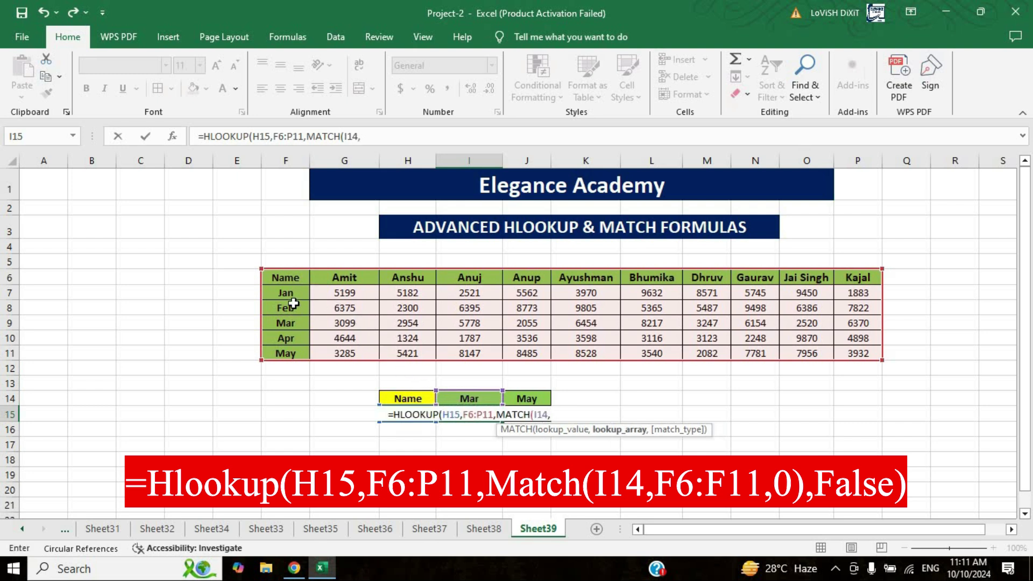
pyautogui.moveTo(291, 278); pyautogui.dragTo(292, 350)
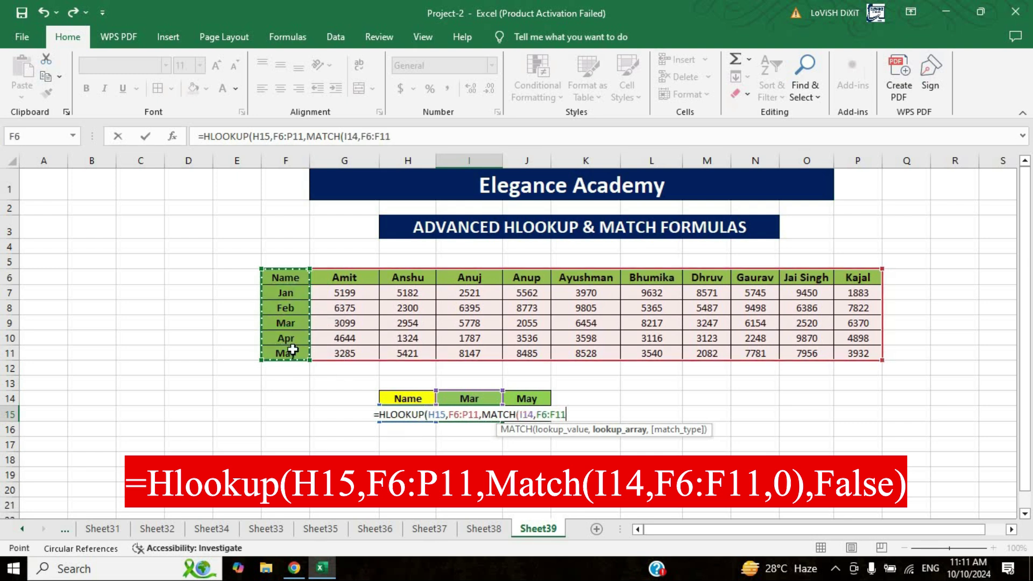
pyautogui.write(',')
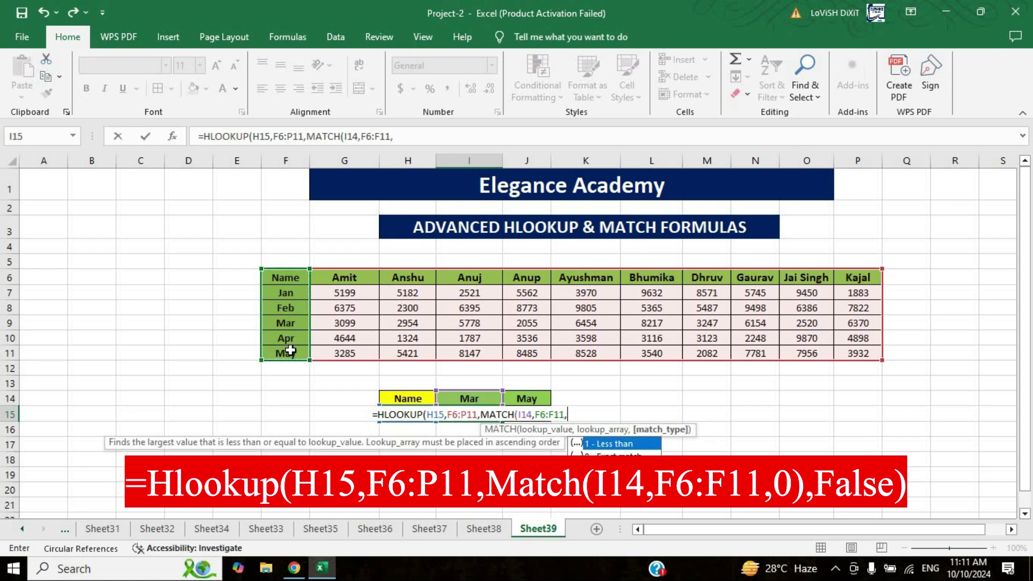
pyautogui.press('Down')
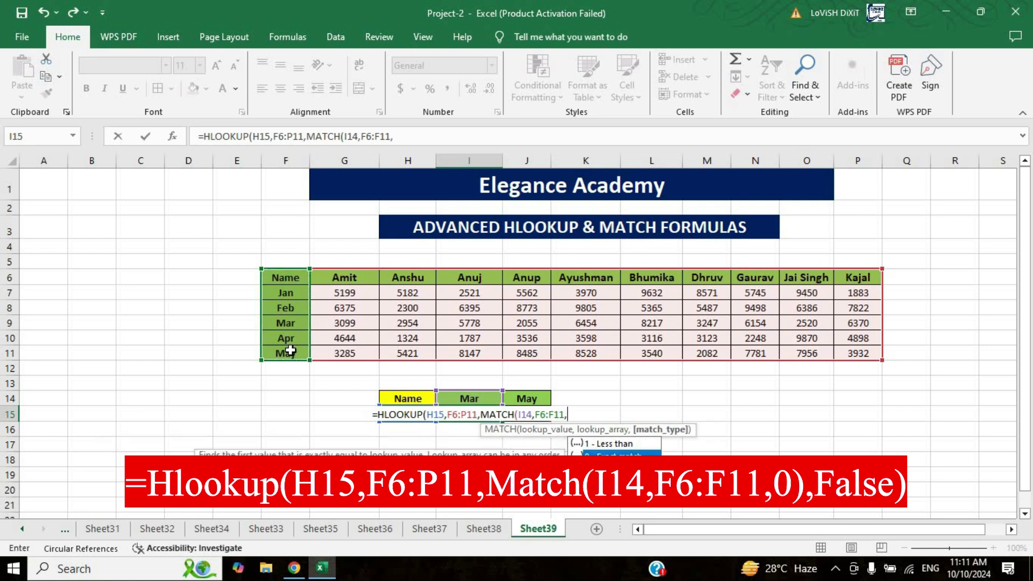
pyautogui.press('Tab')
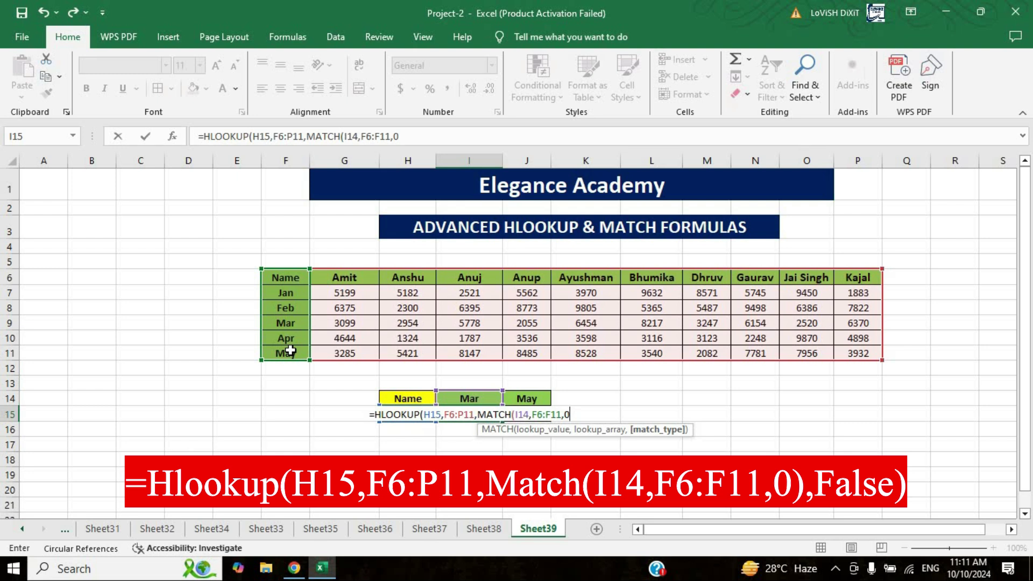
pyautogui.write('),')
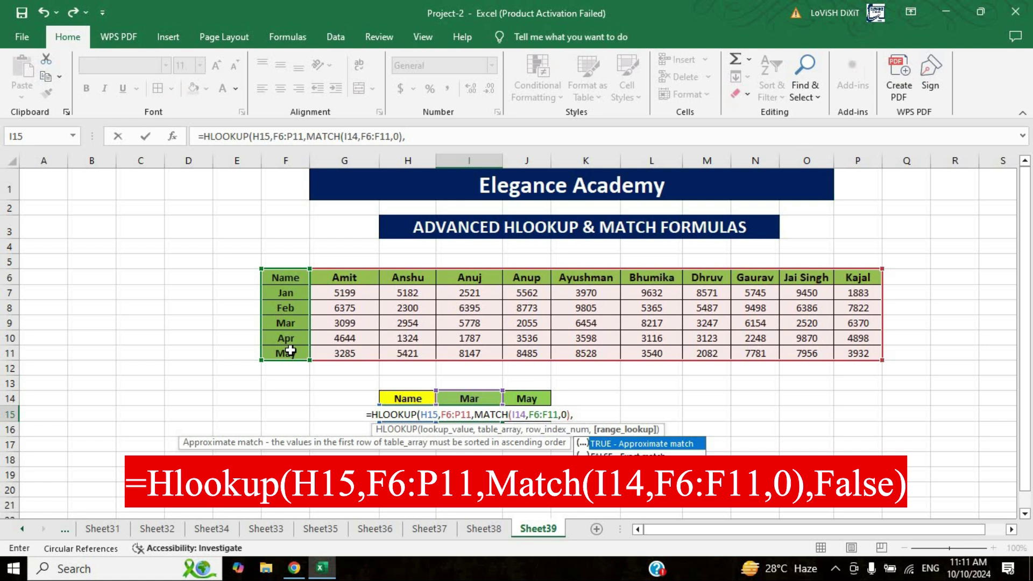
pyautogui.press('Tab')
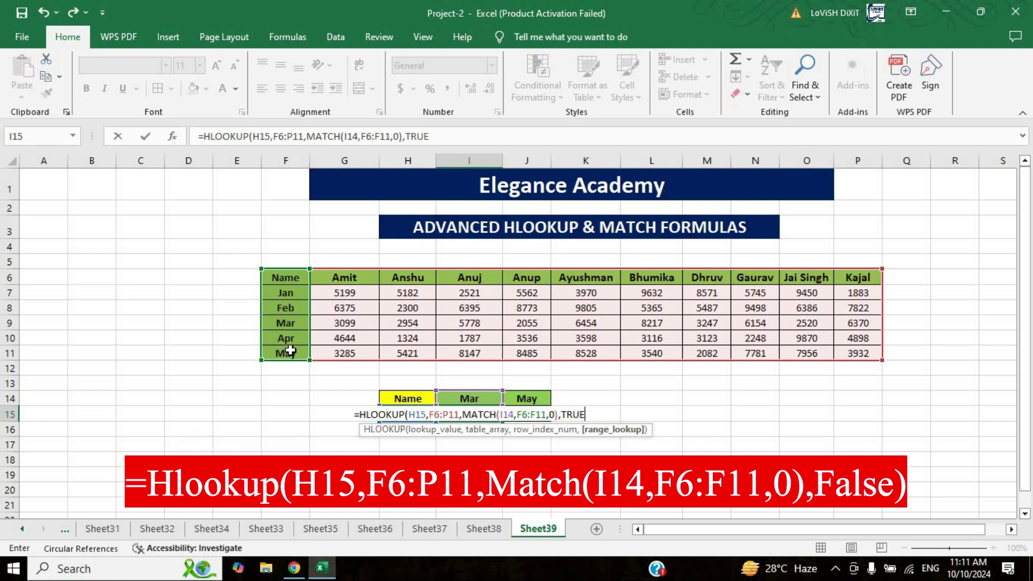
pyautogui.press('BackSpace')
pyautogui.press('BackSpace')
pyautogui.press('BackSpace')
pyautogui.press('BackSpace')
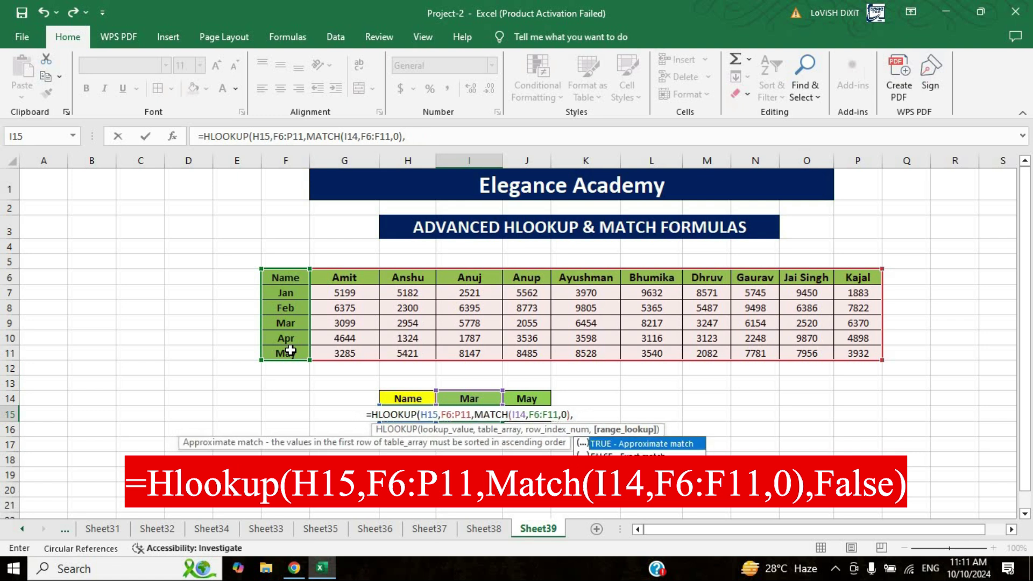
# Set the HLOOKUP range lookup to FALSE for an exact match and complete the formula in I15
pyautogui.press('Down')
pyautogui.press('Tab')
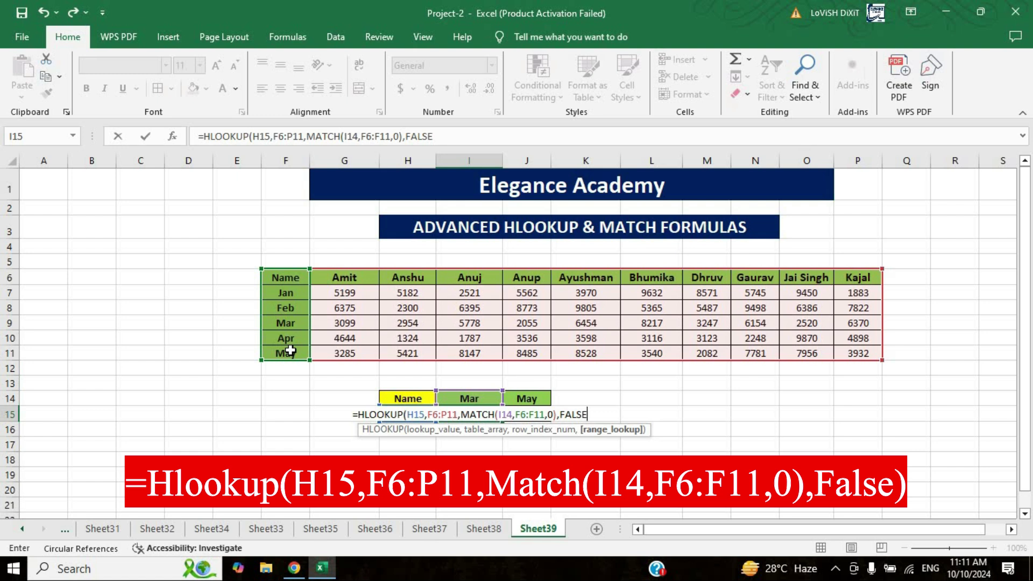
pyautogui.write(')')
pyautogui.press('Return')
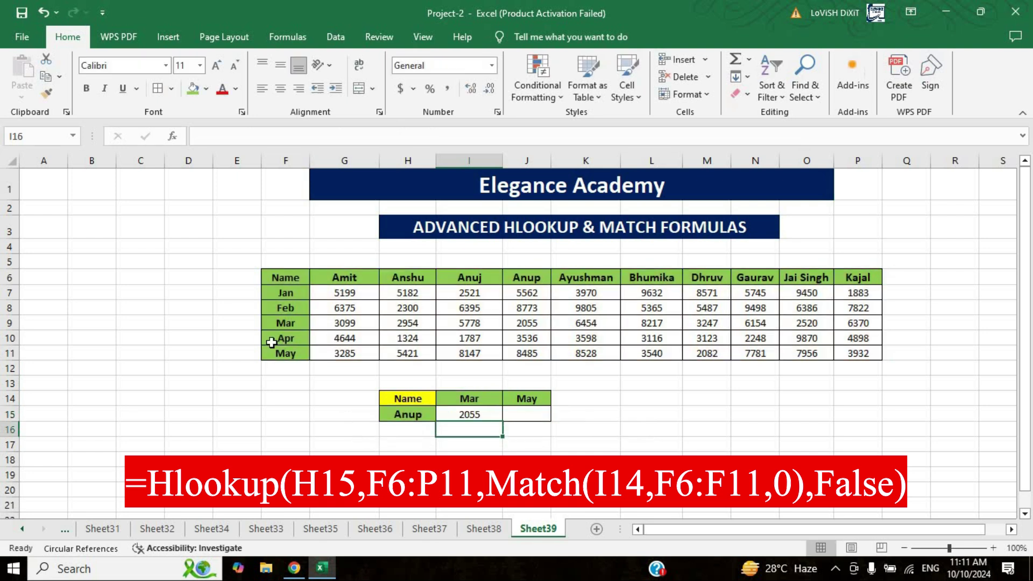
pyautogui.click(407, 414)
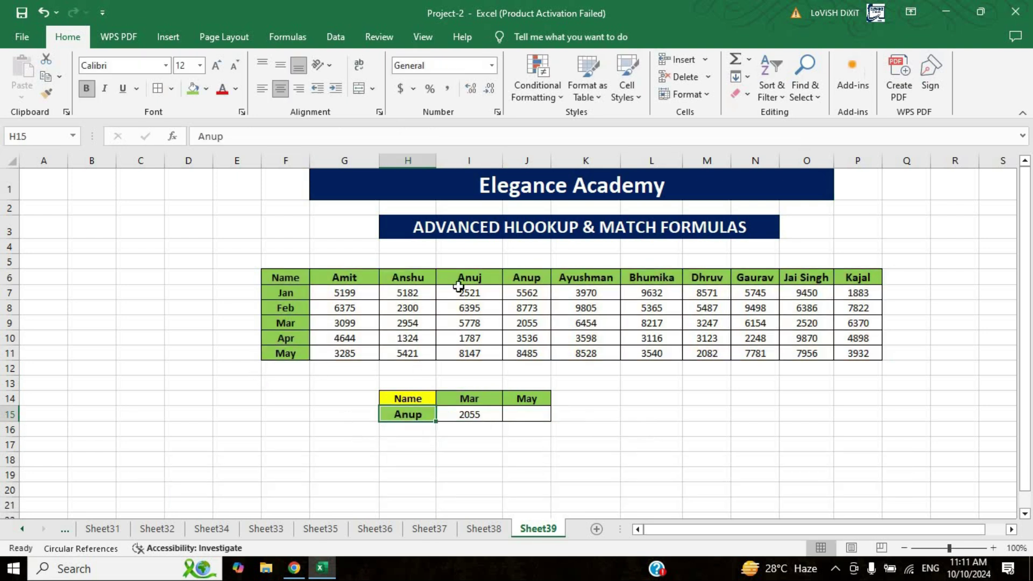
pyautogui.click(487, 417)
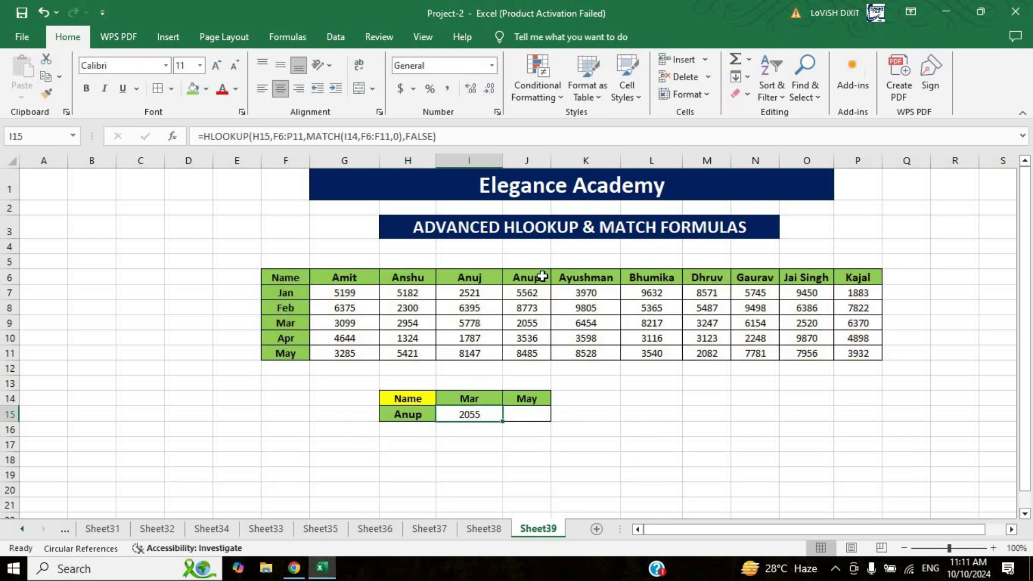
pyautogui.click(536, 323)
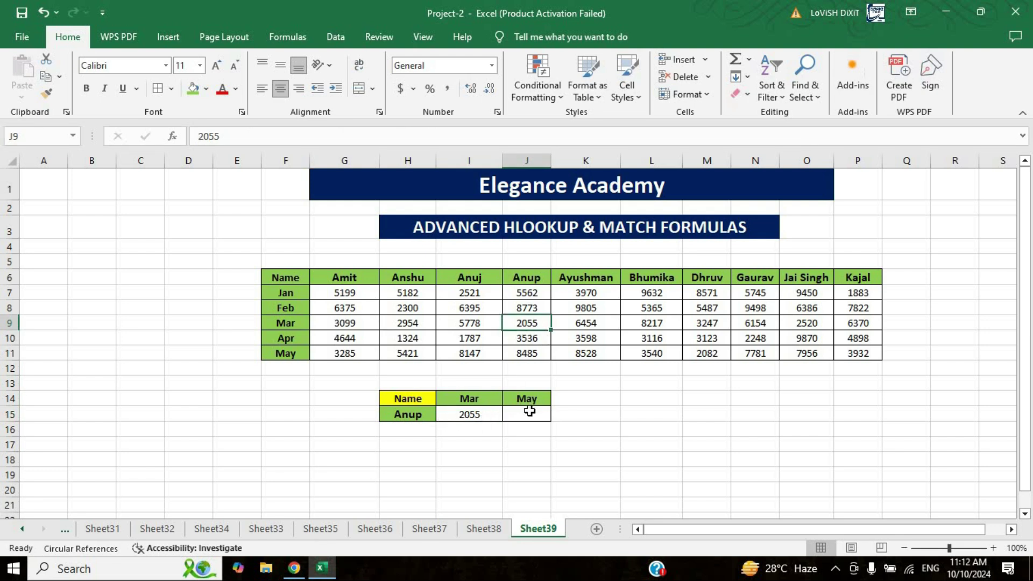
# Fill the I15 formula across into J15 and compare the cell references in the two formulas
pyautogui.click(486, 415)
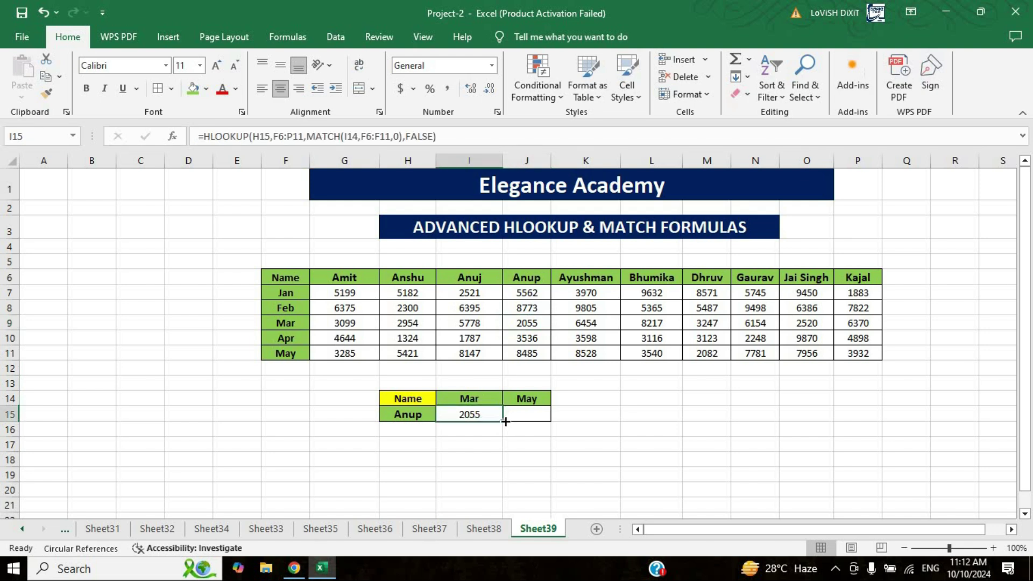
pyautogui.moveTo(502, 421); pyautogui.dragTo(528, 443)
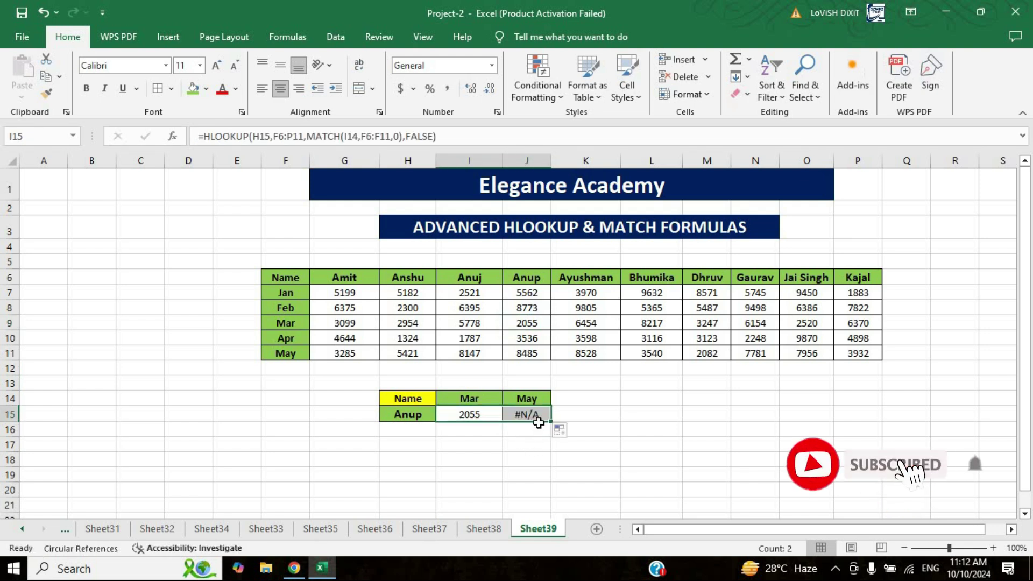
pyautogui.click(528, 443)
pyautogui.press('Up')
pyautogui.press('Up')
pyautogui.click(506, 454)
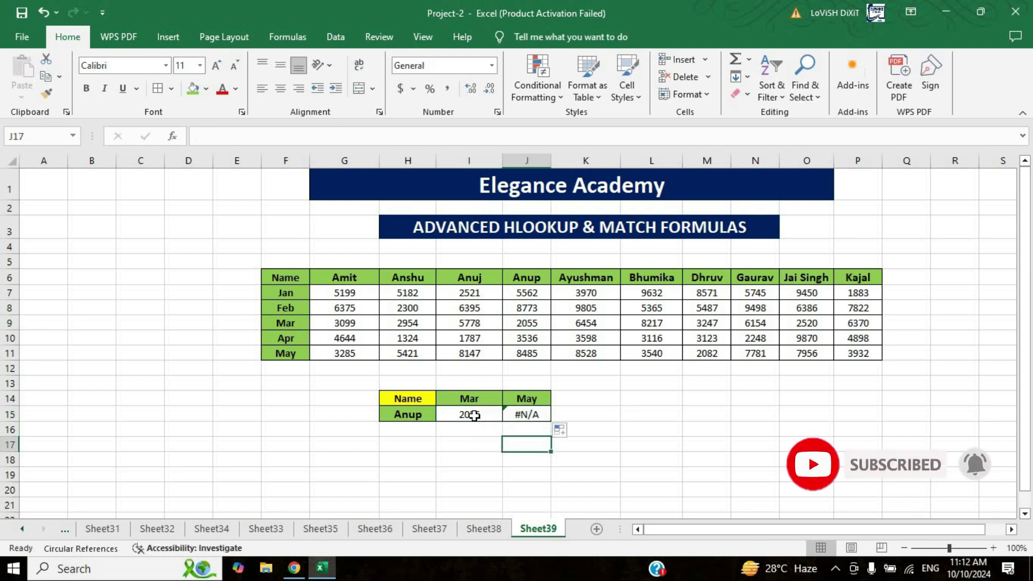
pyautogui.click(480, 418)
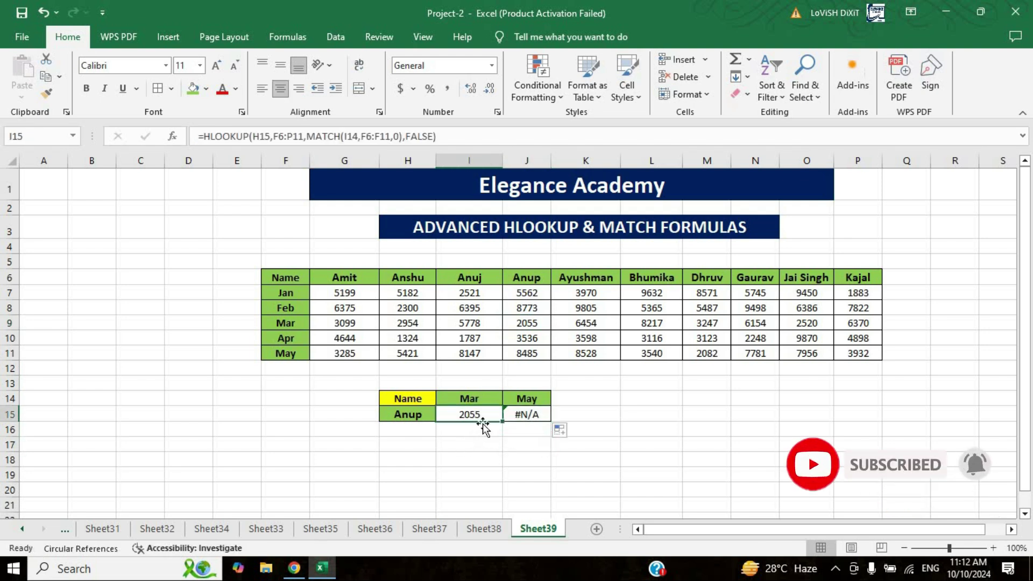
pyautogui.click(534, 415)
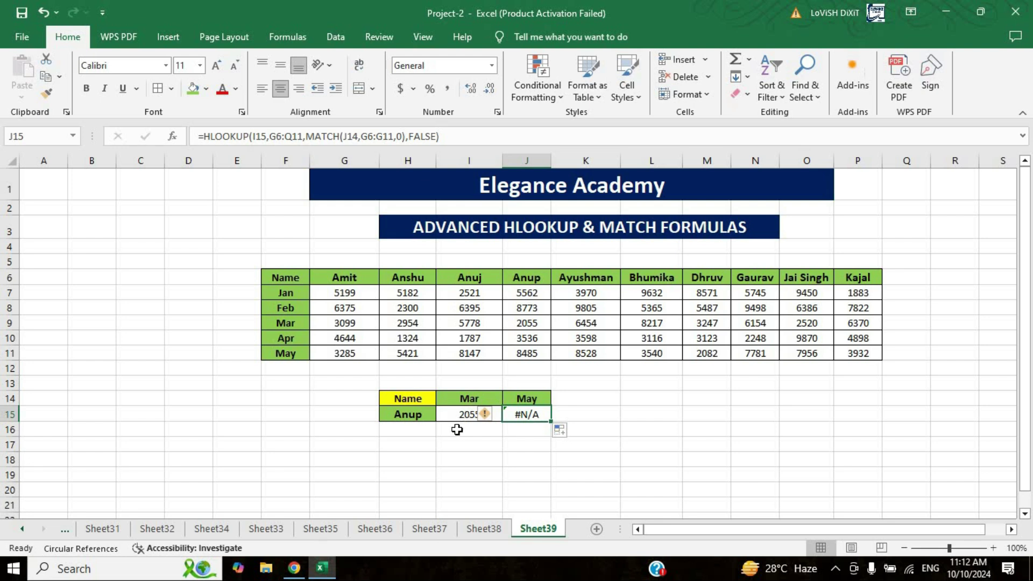
# Edit the I15 formula so the HLOOKUP lookup value is $H$15 and its table array is $F$6:$P$11
pyautogui.click(465, 415)
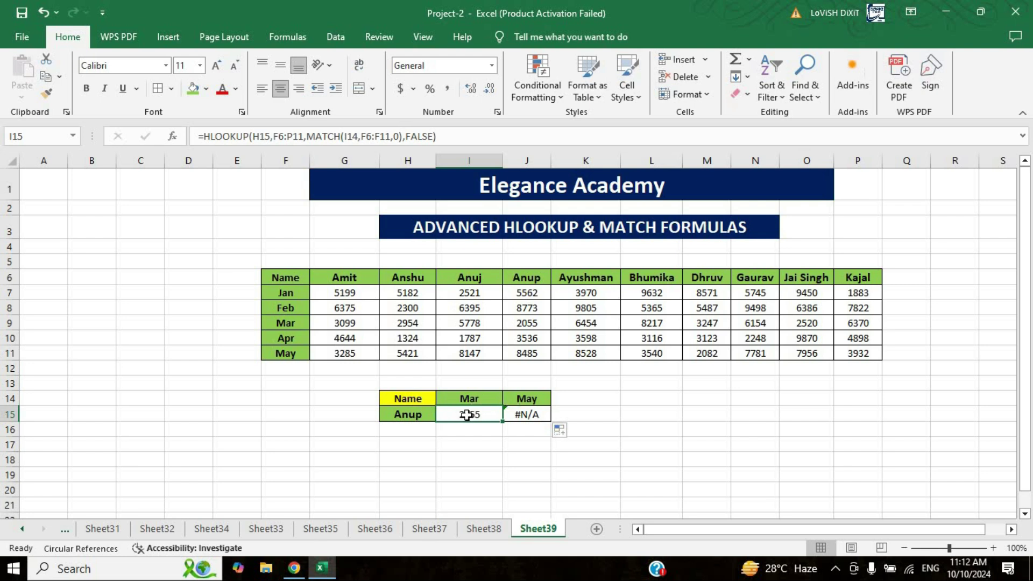
pyautogui.press('F2')
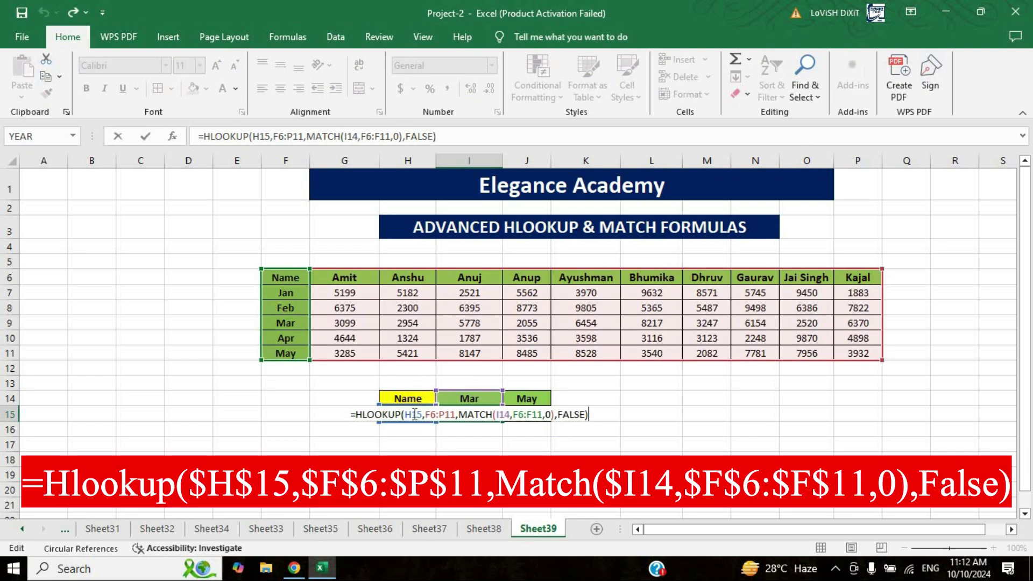
pyautogui.click(411, 414)
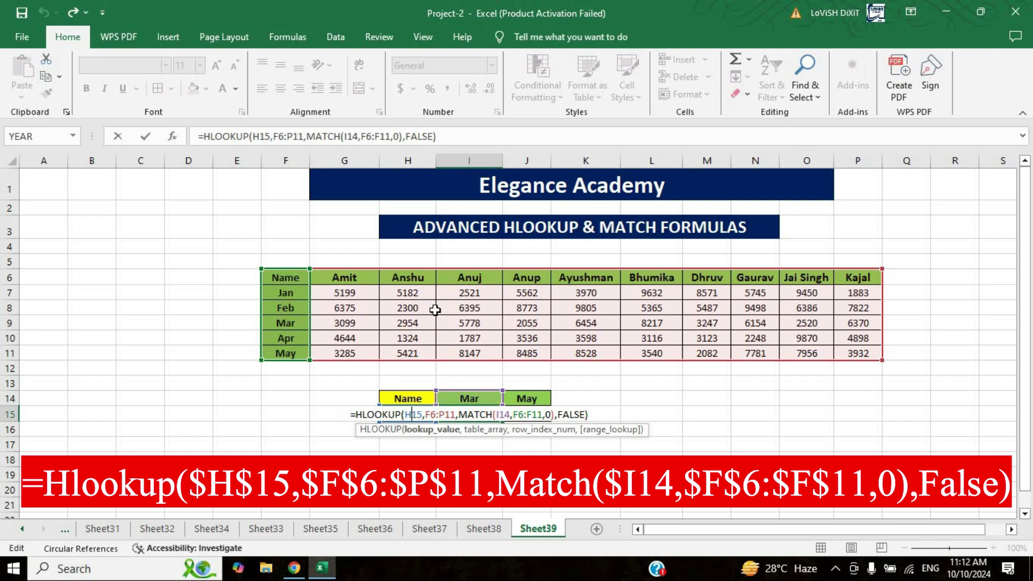
pyautogui.press('F4')
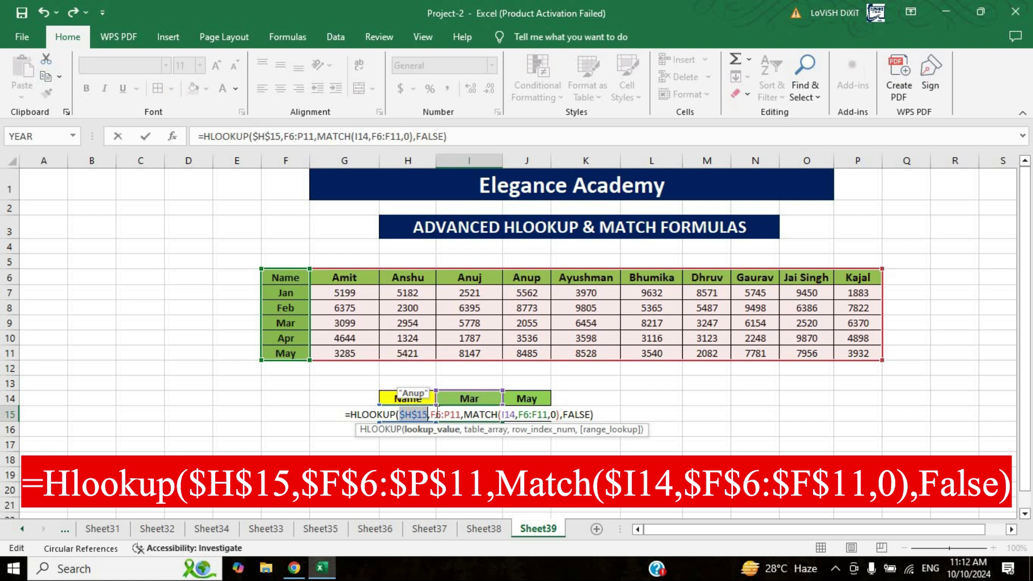
pyautogui.click(436, 415)
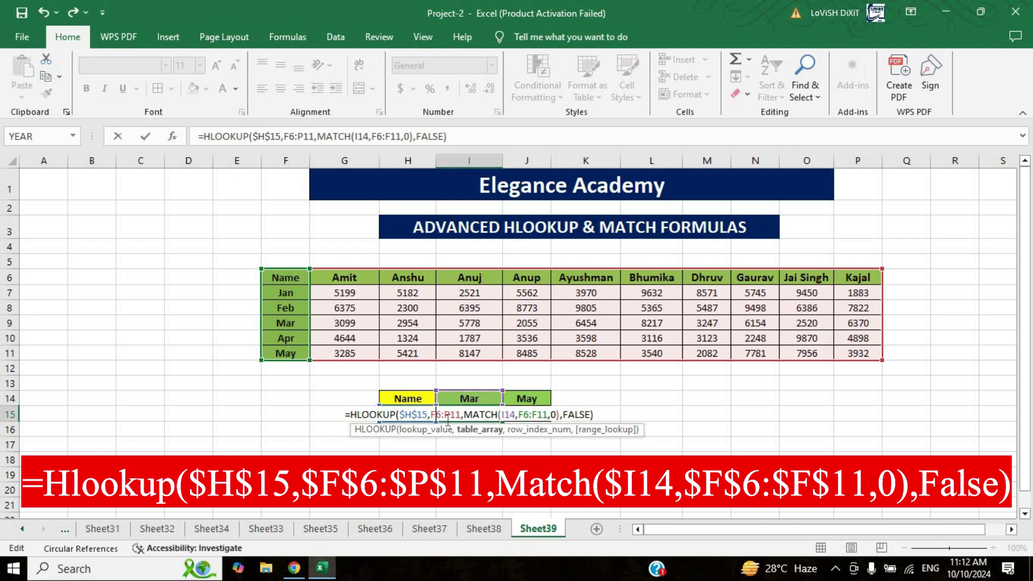
pyautogui.press('F4')
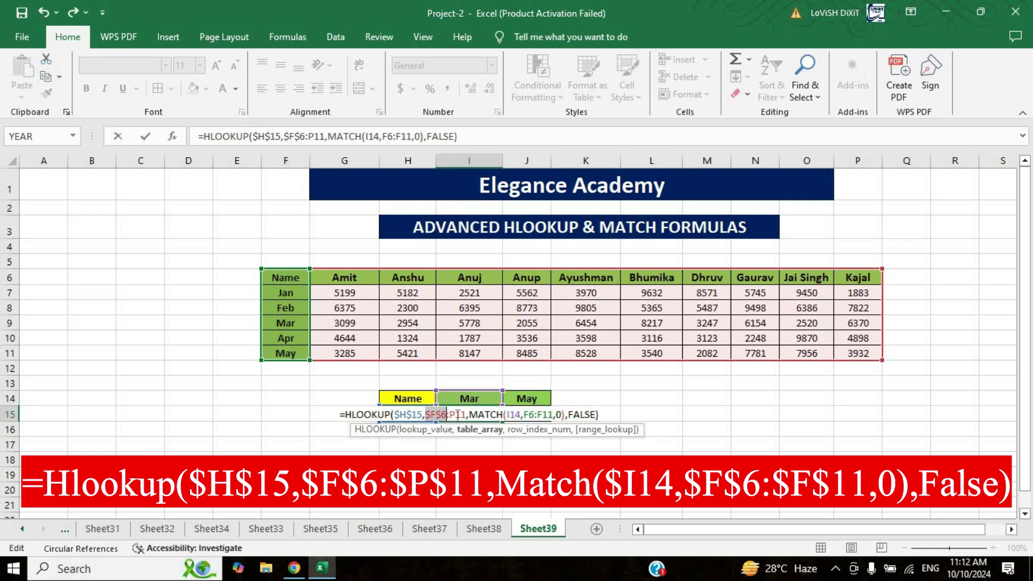
pyautogui.click(457, 416)
pyautogui.press('F4')
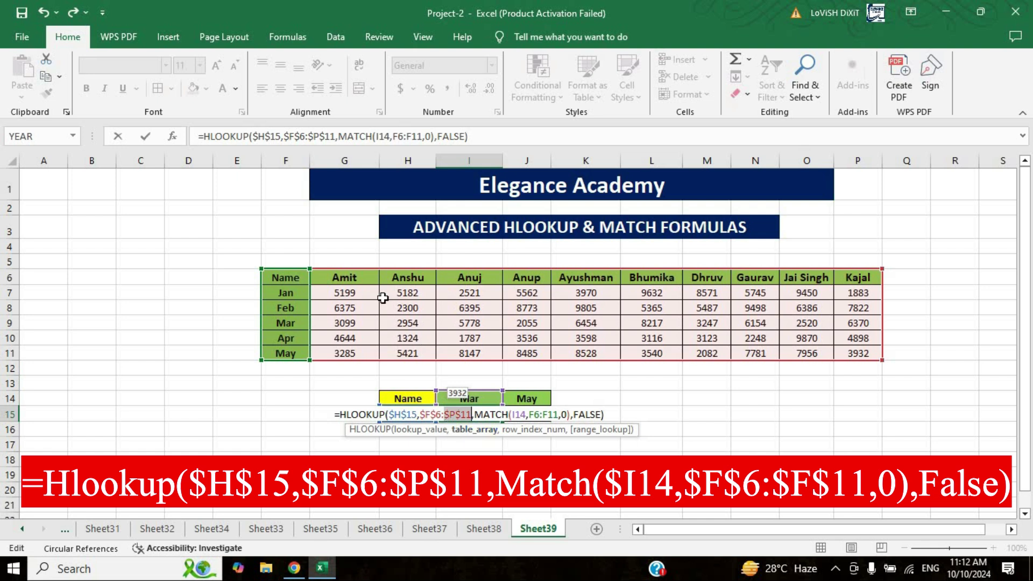
# Lock the MATCH references in I15 as I$14 for the lookup value and $F$6:$F$11 for the lookup array, and complete the formula
pyautogui.click(516, 414)
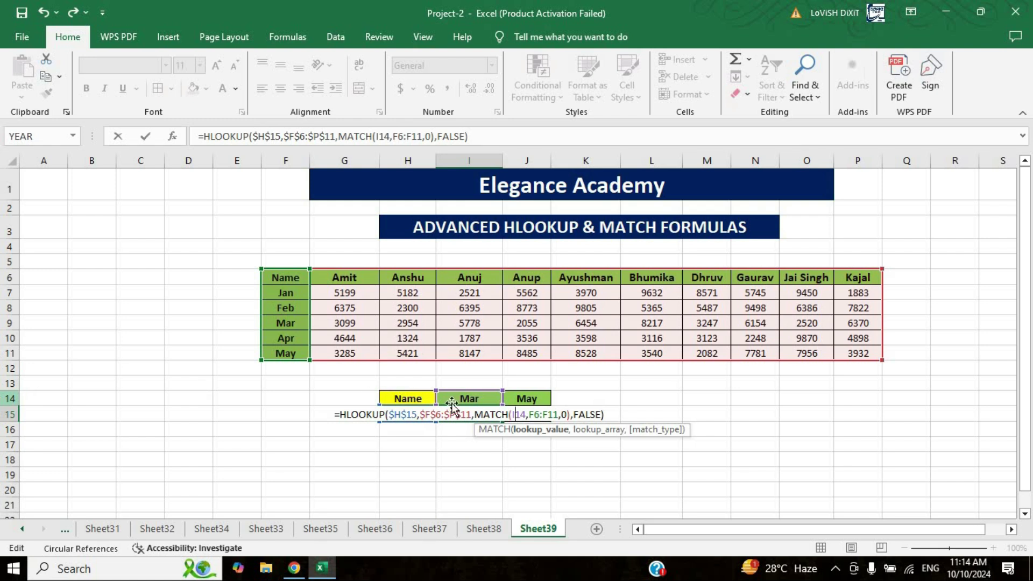
pyautogui.doubleClick(517, 414)
pyautogui.press('F4')
pyautogui.press('F4')
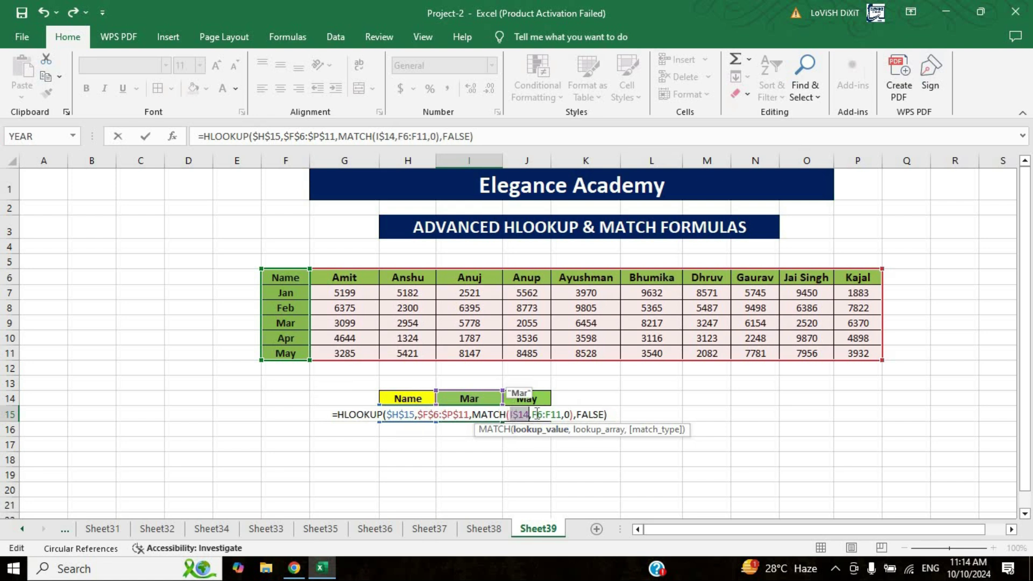
pyautogui.click(538, 415)
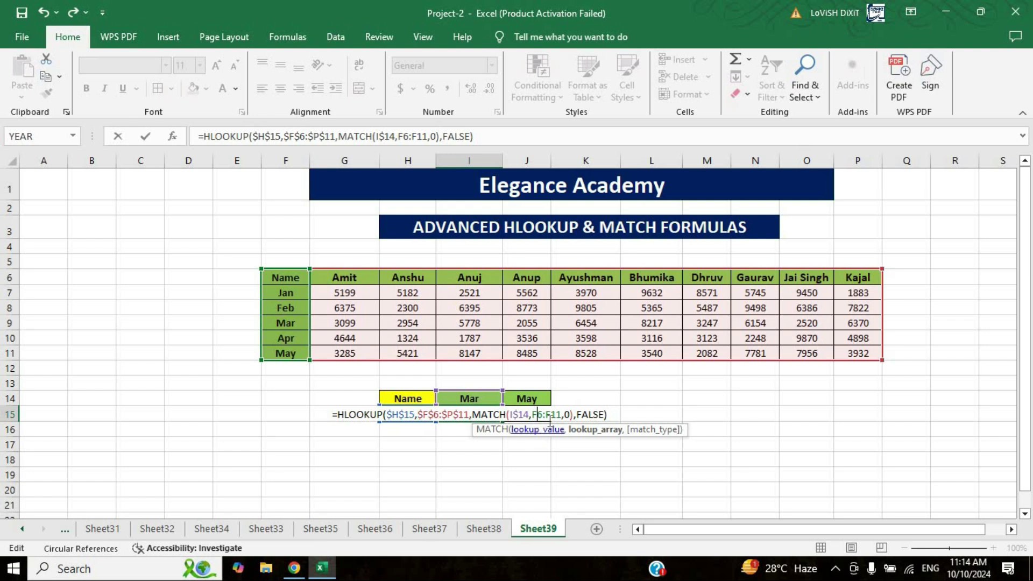
pyautogui.press('F4')
pyautogui.press('F4')
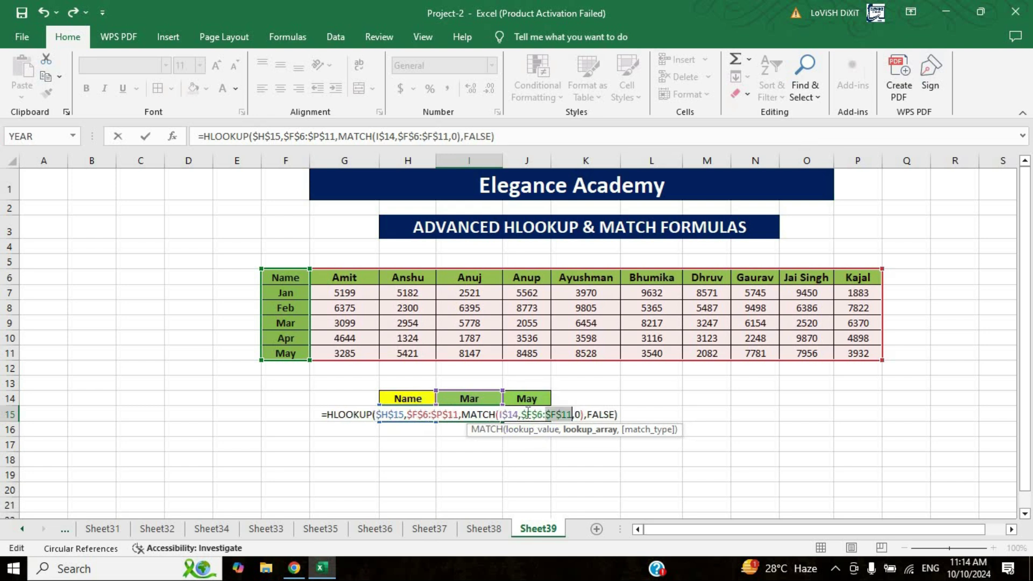
pyautogui.press('Return')
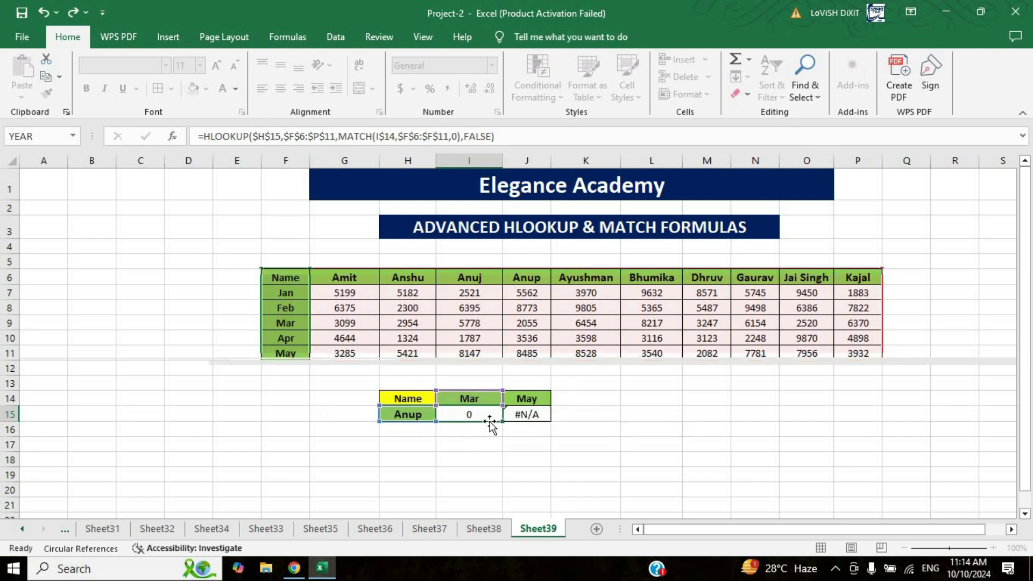
# Fill the corrected I15 formula across into J15 and check the May result against the source value in J11
pyautogui.click(485, 416)
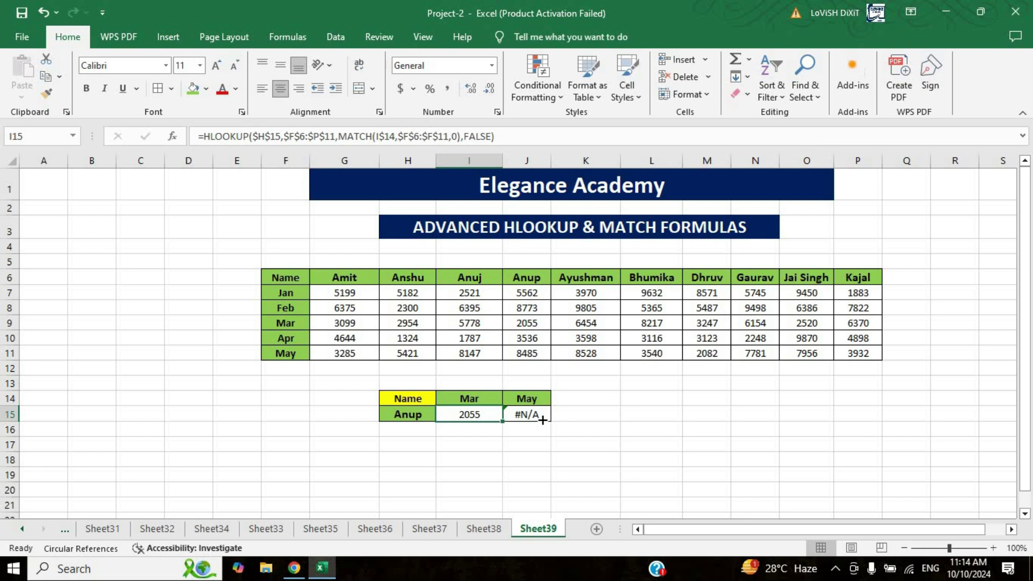
pyautogui.moveTo(502, 421); pyautogui.dragTo(538, 428)
pyautogui.click(485, 419)
pyautogui.click(536, 419)
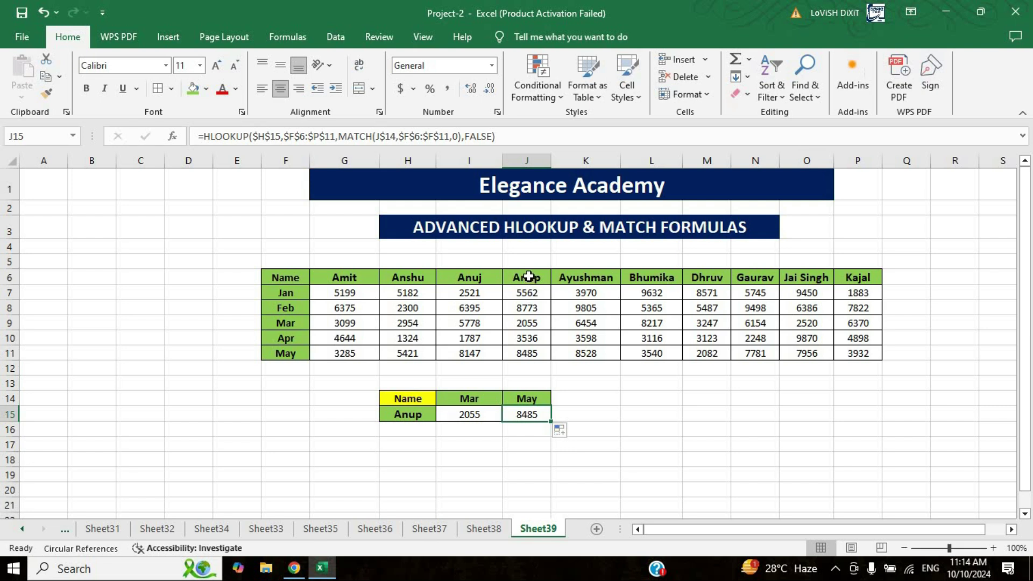
pyautogui.click(546, 359)
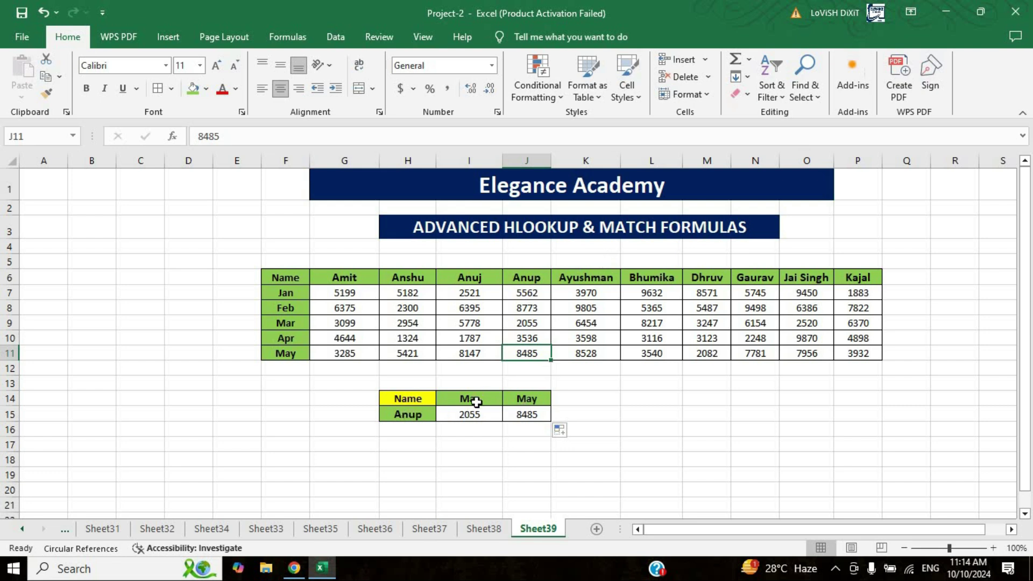
pyautogui.click(533, 415)
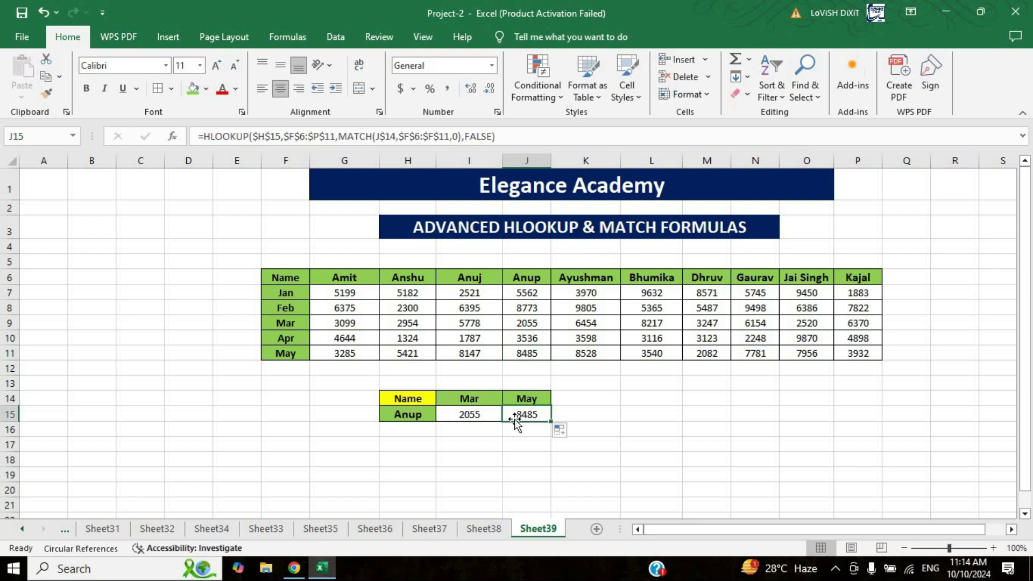
# Replace the lookup name in H15 with the one heading column M and check both results against M9 and M11
pyautogui.click(417, 417)
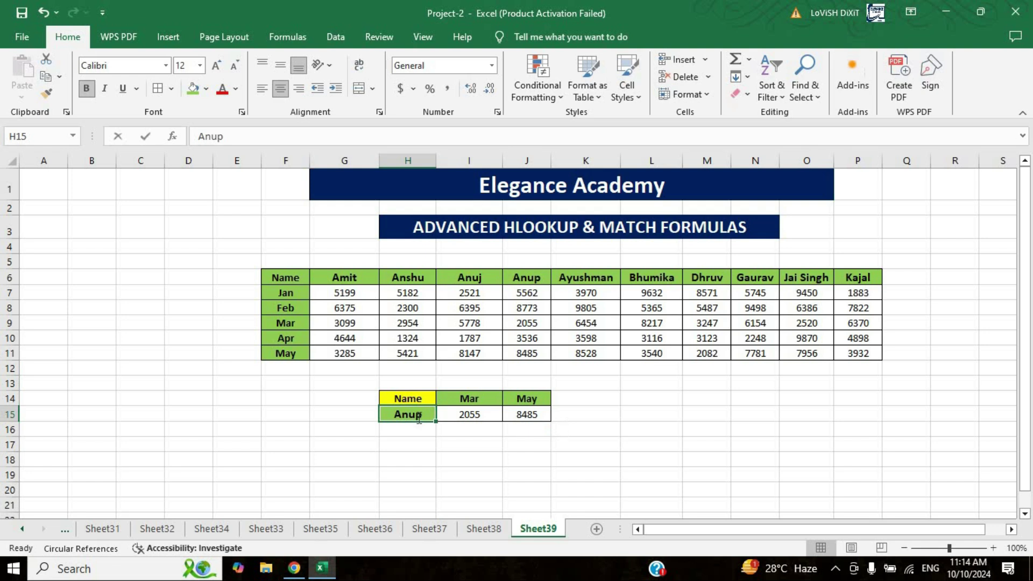
pyautogui.write('Dhruv')
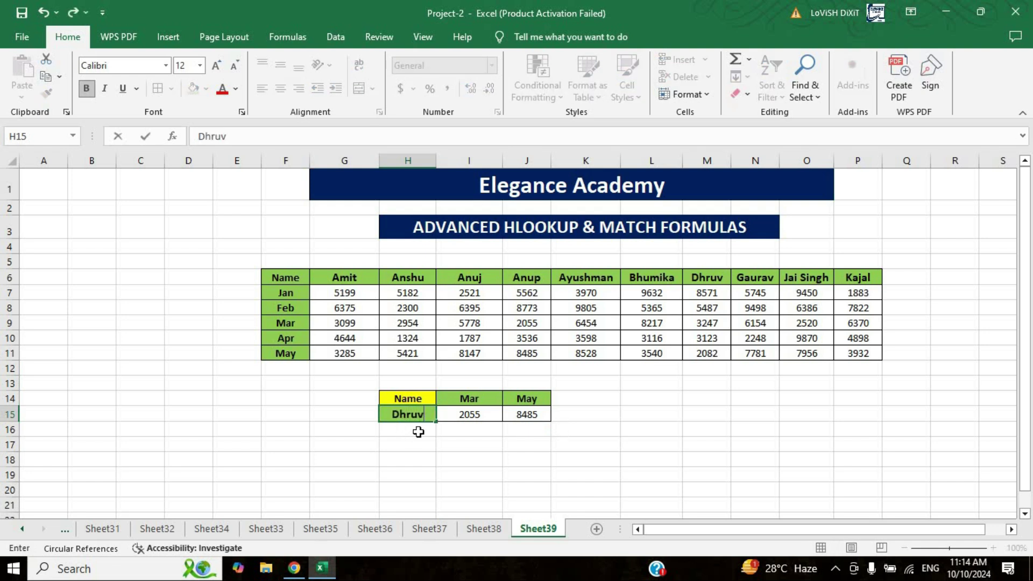
pyautogui.click(466, 435)
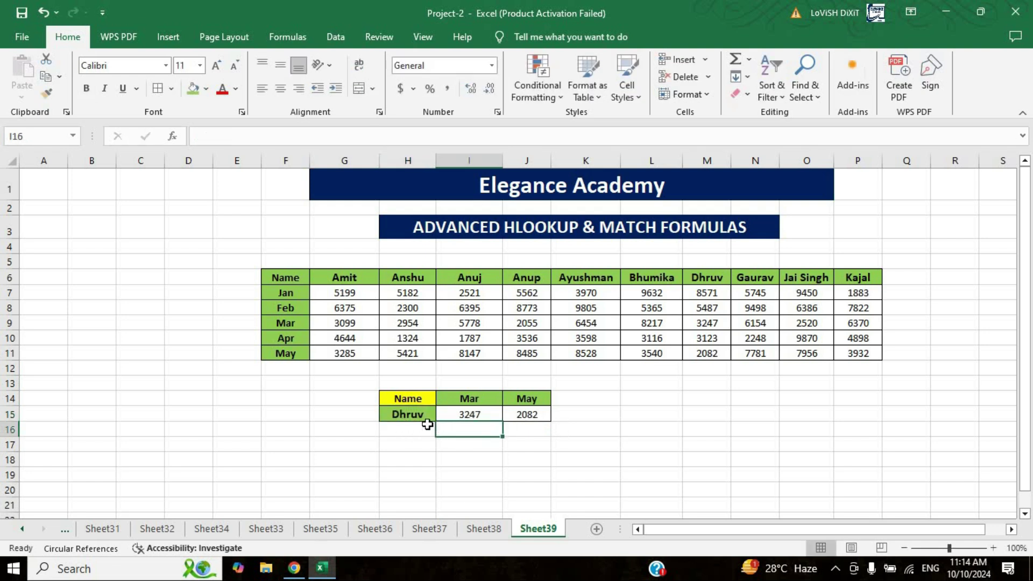
pyautogui.click(482, 413)
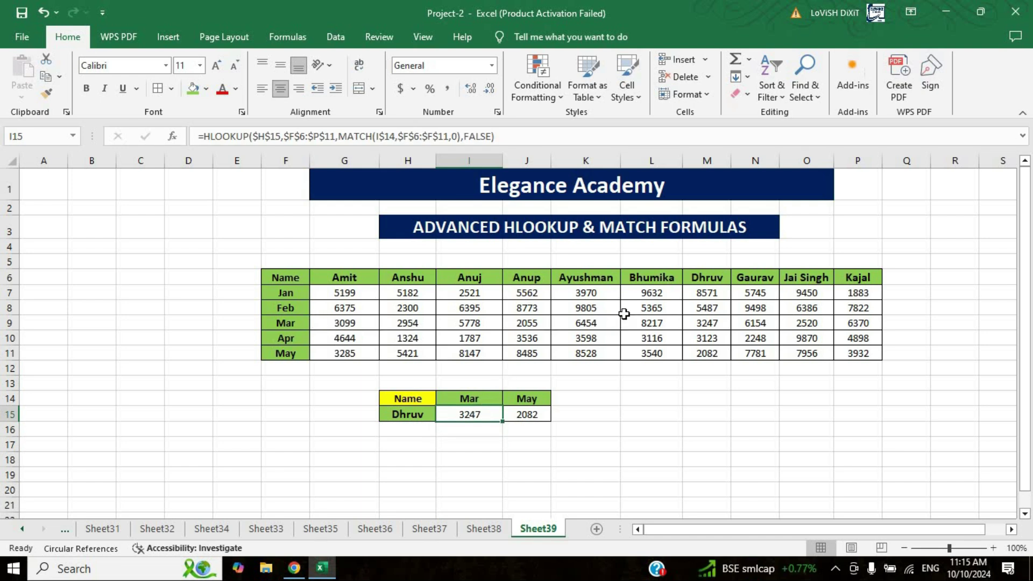
pyautogui.click(715, 325)
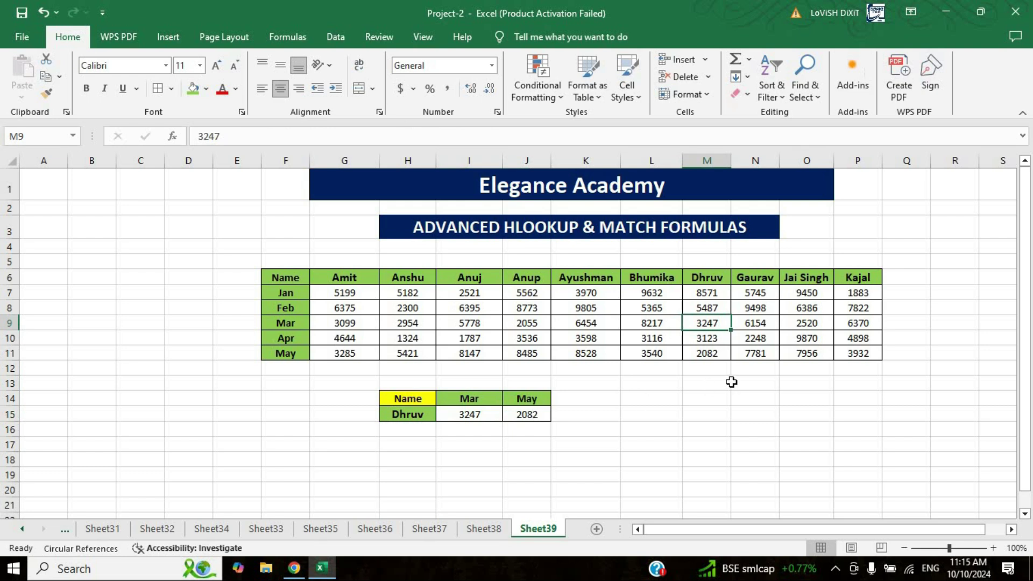
pyautogui.click(718, 352)
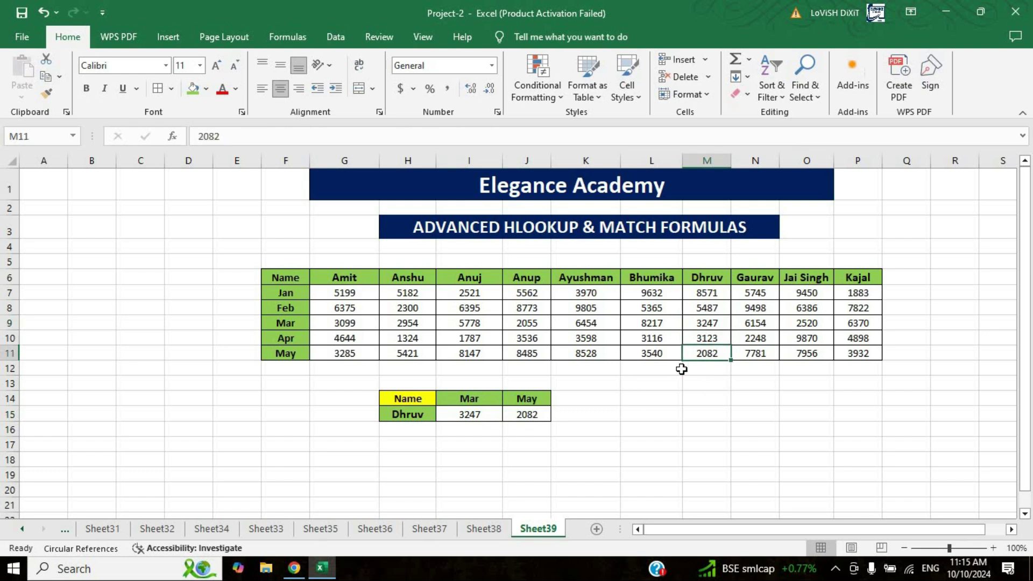
pyautogui.click(531, 414)
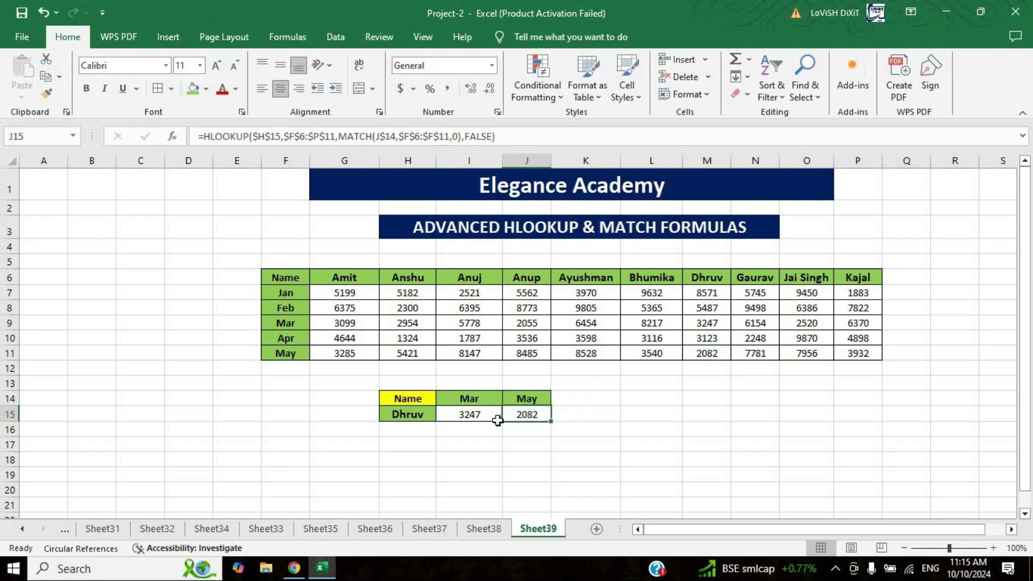